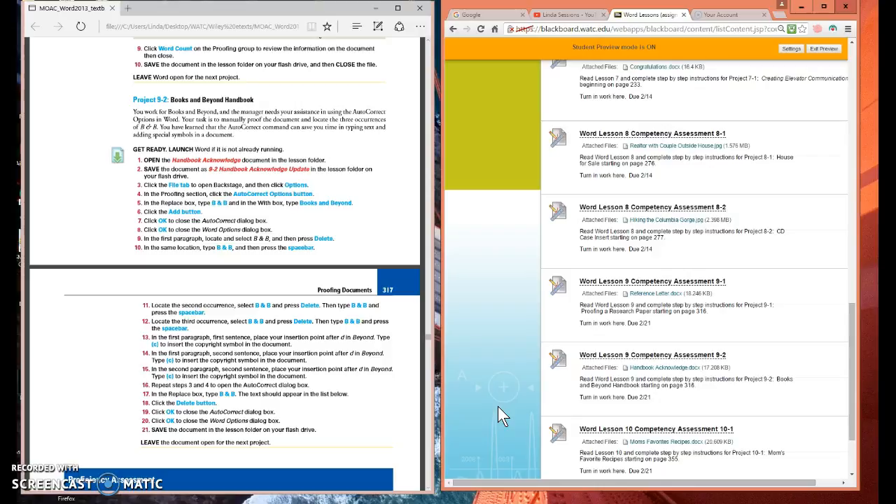
# Step: Open the attached Handbook Acknowledge.docx for editing and save it in the Word Assignments folder as "9-2 Handbook Acknowledge Update"
pyautogui.click(660, 371)
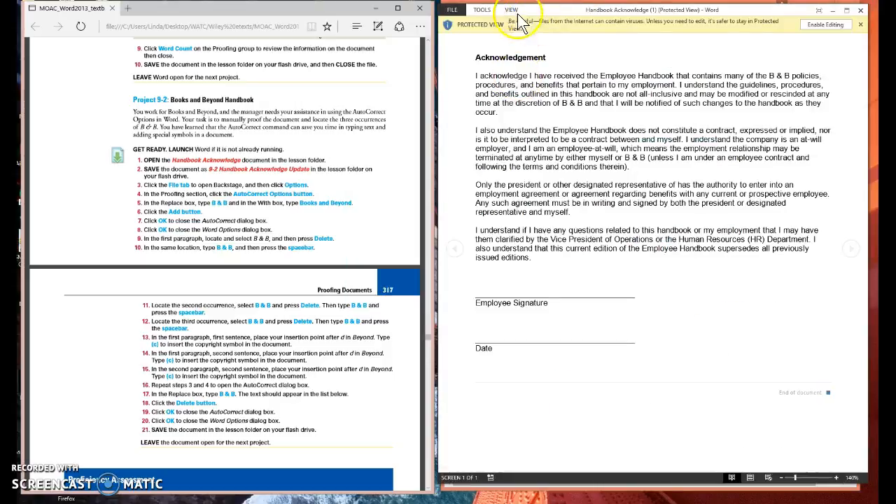
pyautogui.click(821, 25)
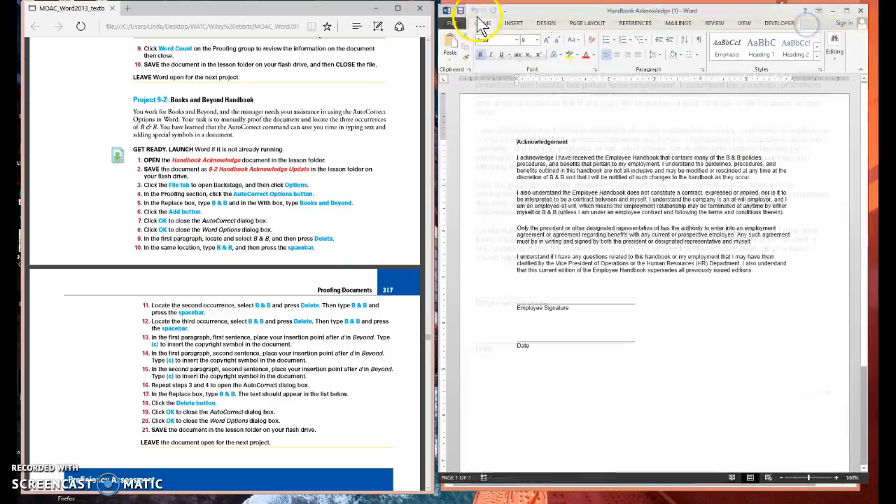
pyautogui.click(456, 28)
pyautogui.click(458, 124)
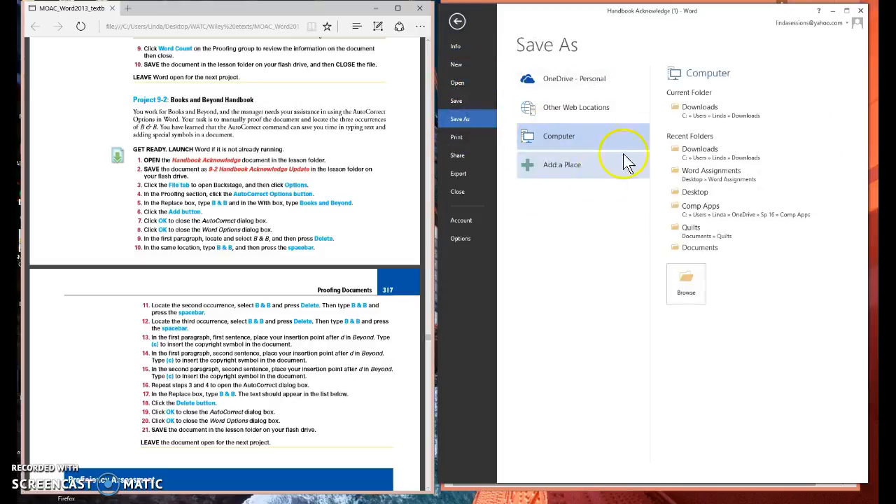
pyautogui.click(708, 172)
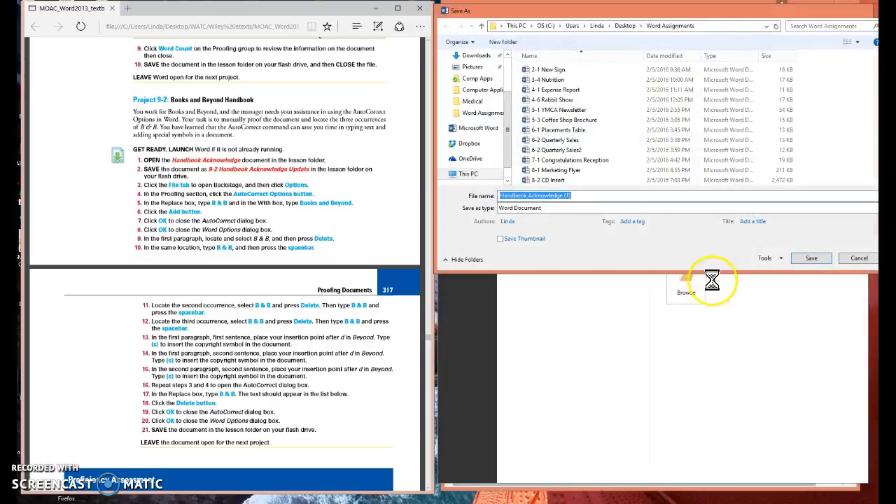
pyautogui.click(580, 195)
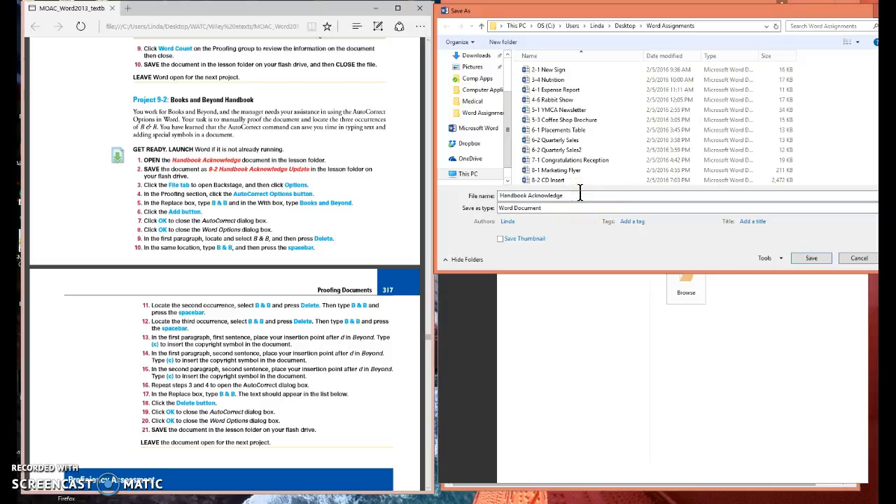
pyautogui.write('Update')
pyautogui.click(500, 196)
pyautogui.write('9-2')
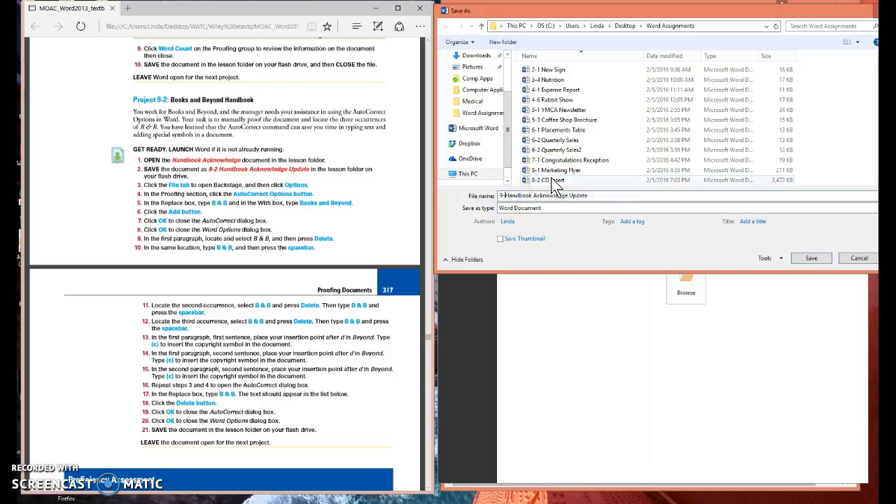
pyautogui.click(819, 261)
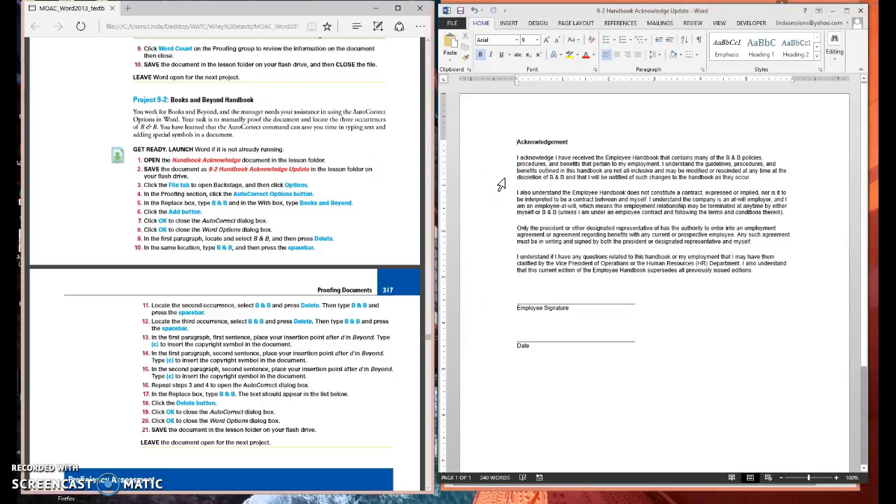
# Step: Add an AutoCorrect entry in the proofing options that replaces "B & B" with "Books and Beyond"
pyautogui.click(453, 23)
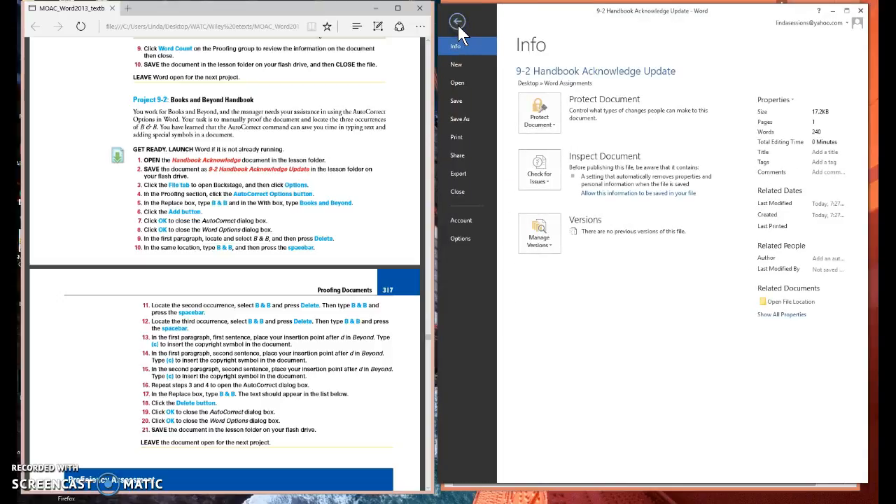
pyautogui.click(460, 238)
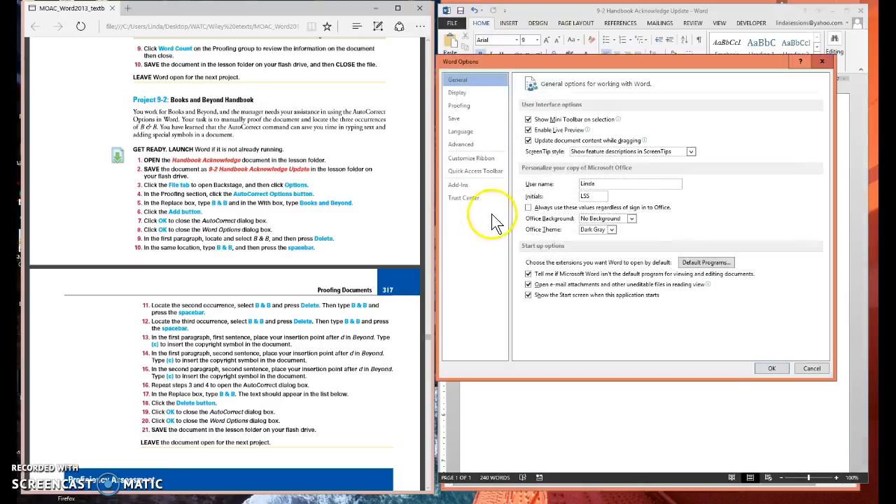
pyautogui.click(460, 105)
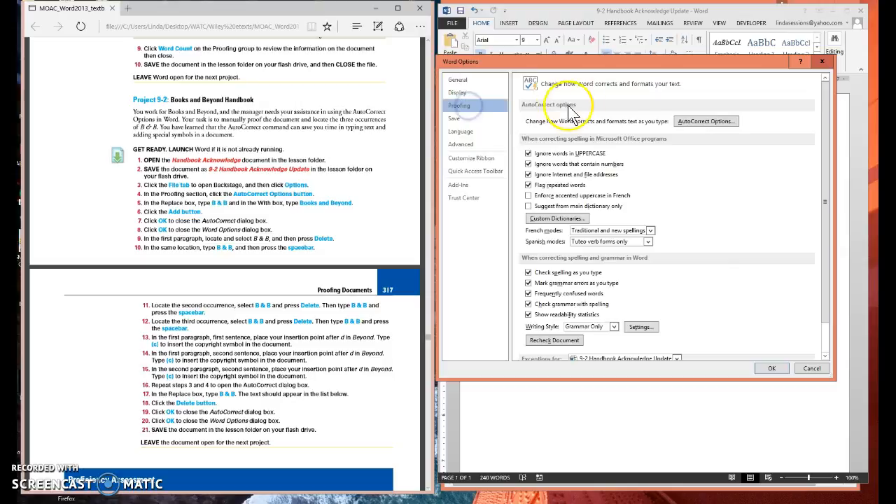
pyautogui.click(716, 124)
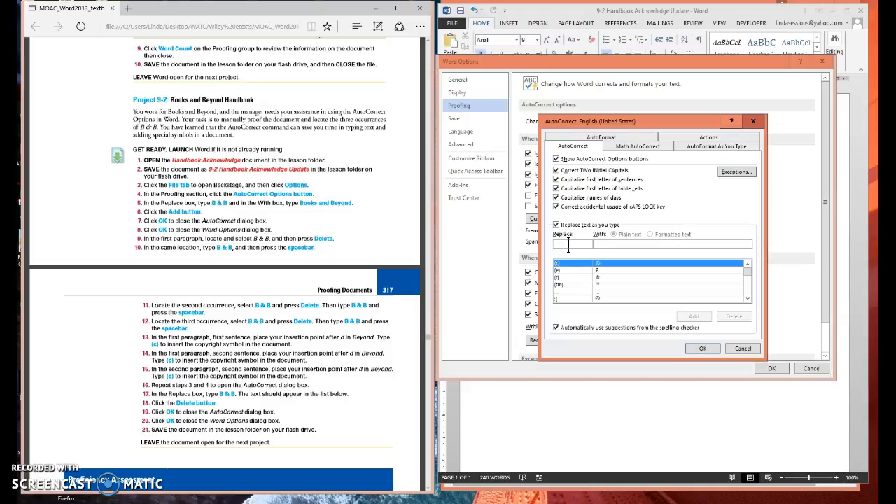
pyautogui.write('B & B')
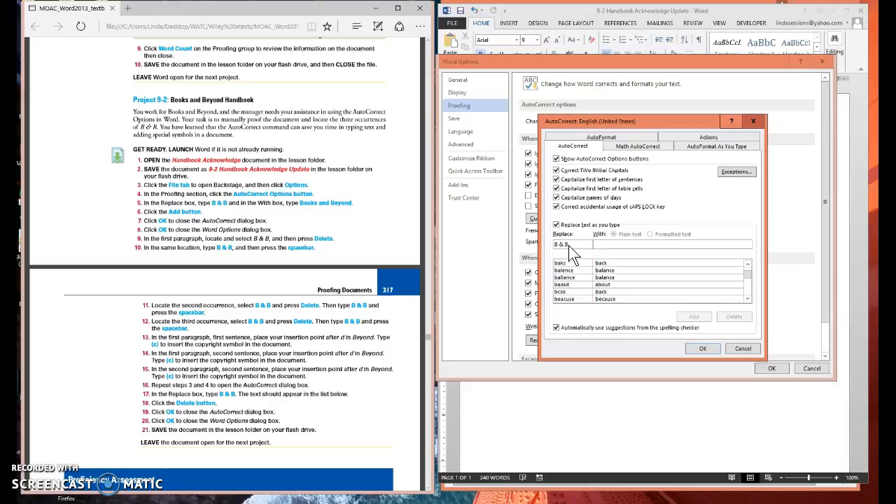
pyautogui.press('Tab')
pyautogui.write('Books and Beyond')
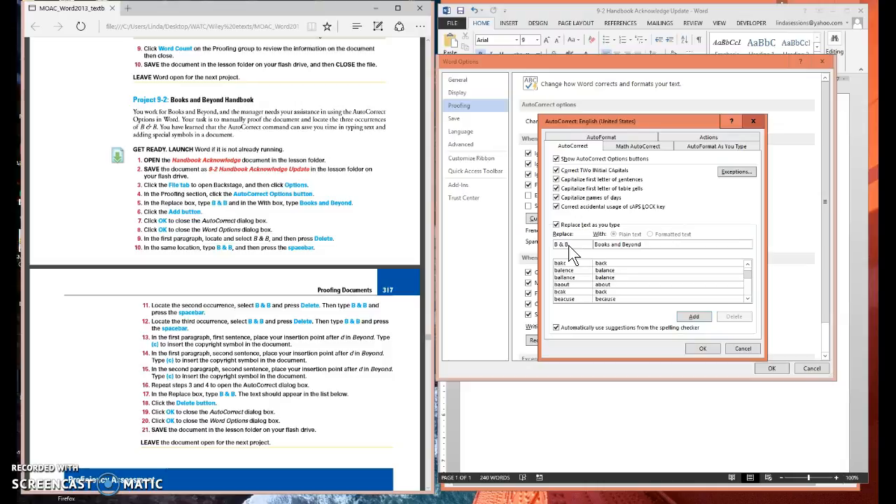
pyautogui.click(693, 316)
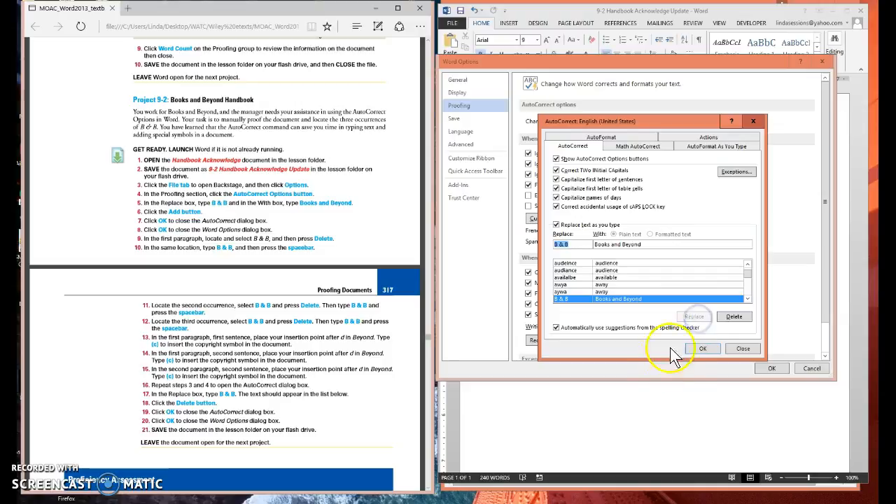
pyautogui.click(702, 349)
pyautogui.click(777, 368)
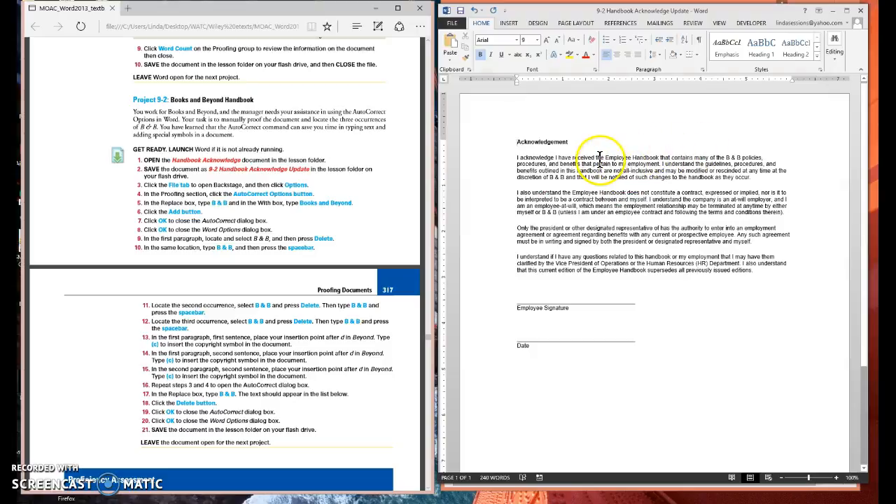
# Step: Delete "B & B" in the first sentence of the first paragraph and retype it so AutoCorrect expands it to "Books and Beyond"
pyautogui.click(727, 155)
pyautogui.moveTo(728, 155); pyautogui.dragTo(740, 155)
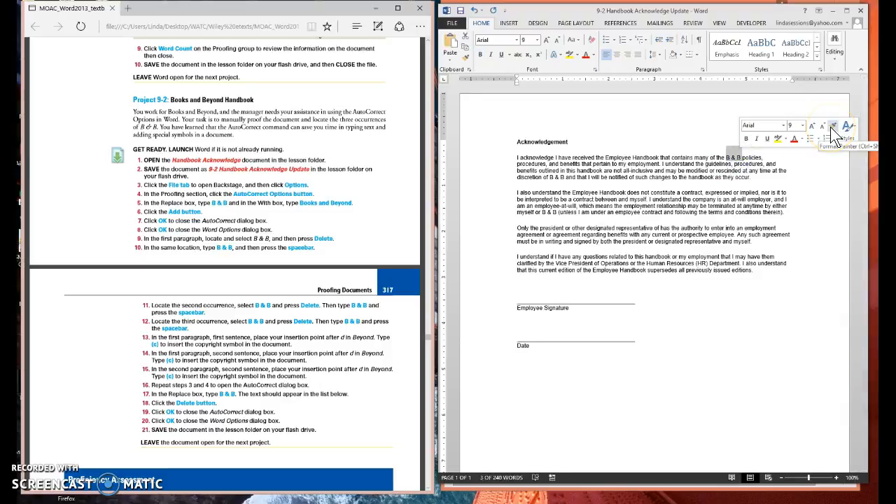
pyautogui.press('Delete')
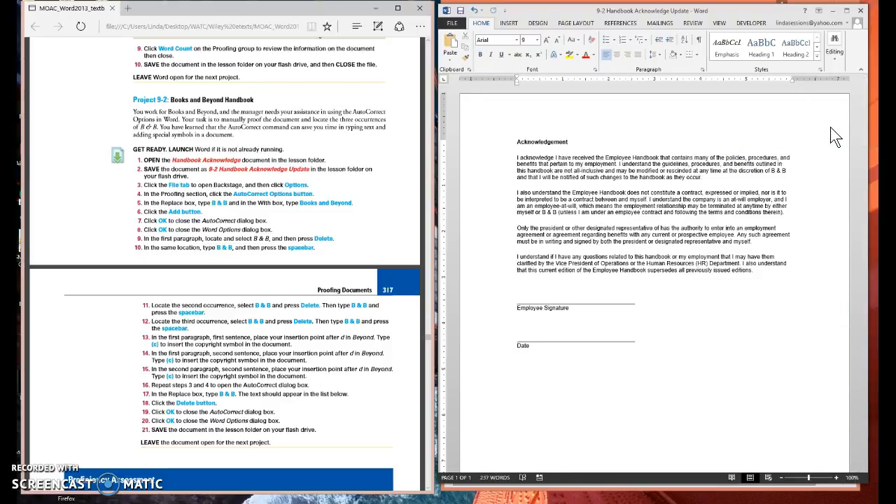
pyautogui.write('B &')
pyautogui.write(' Beyond')
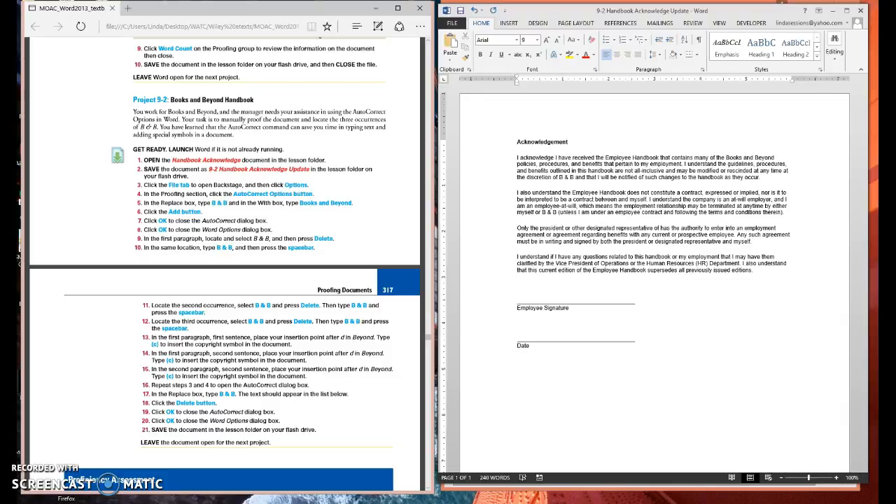
# Step: Replace "B & B" in the first paragraph's second sentence by retyping it so AutoCorrect expands it to "Books and Beyond"
pyautogui.click(562, 176)
pyautogui.moveTo(562, 177); pyautogui.dragTo(575, 176)
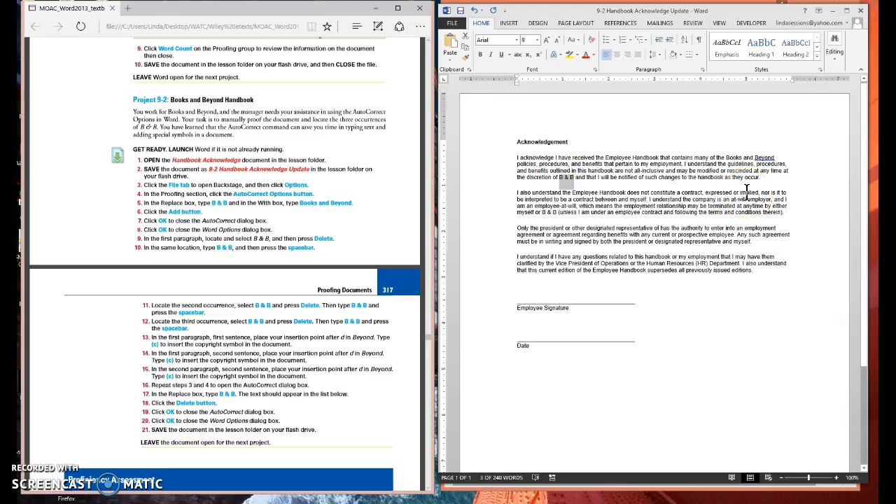
pyautogui.press('Delete')
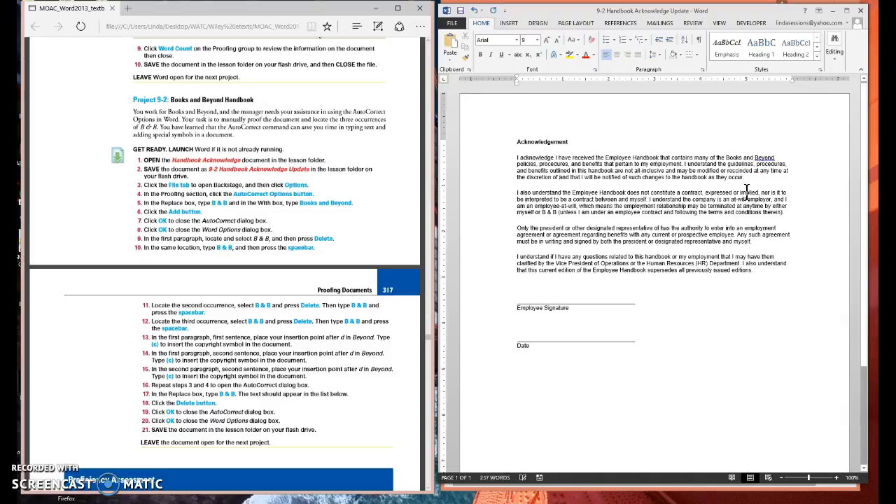
pyautogui.write('B & ')
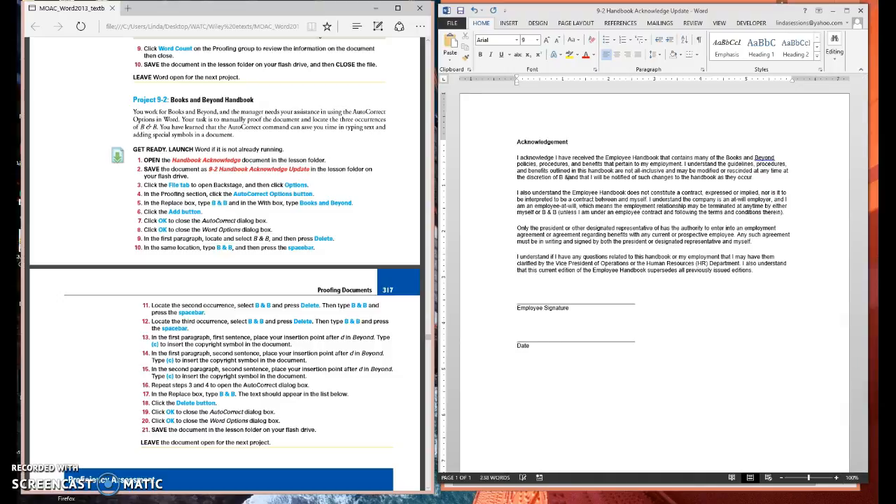
pyautogui.write('B')
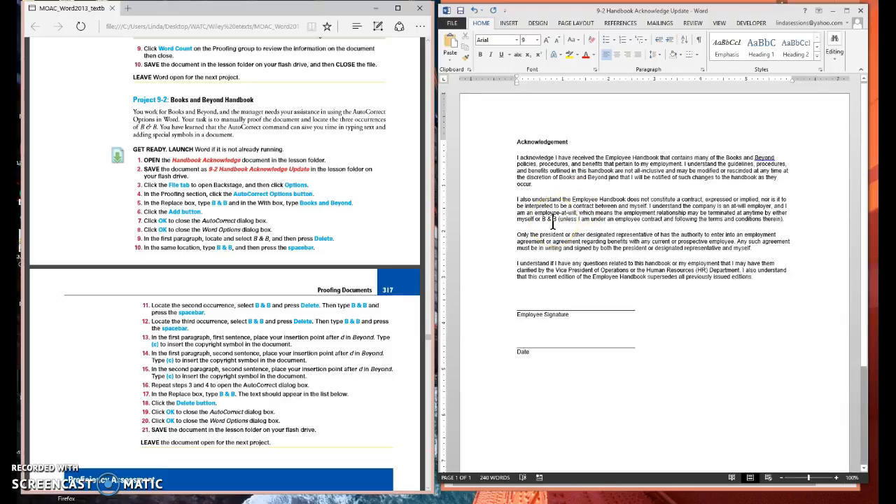
# Step: Replace the remaining "B & B" in the second paragraph by retyping it so AutoCorrect expands it to "Books and Beyond"
pyautogui.moveTo(554, 219)
pyautogui.mouseDown()
pyautogui.moveTo(543, 219)
pyautogui.moveTo(559, 219)
pyautogui.mouseUp()
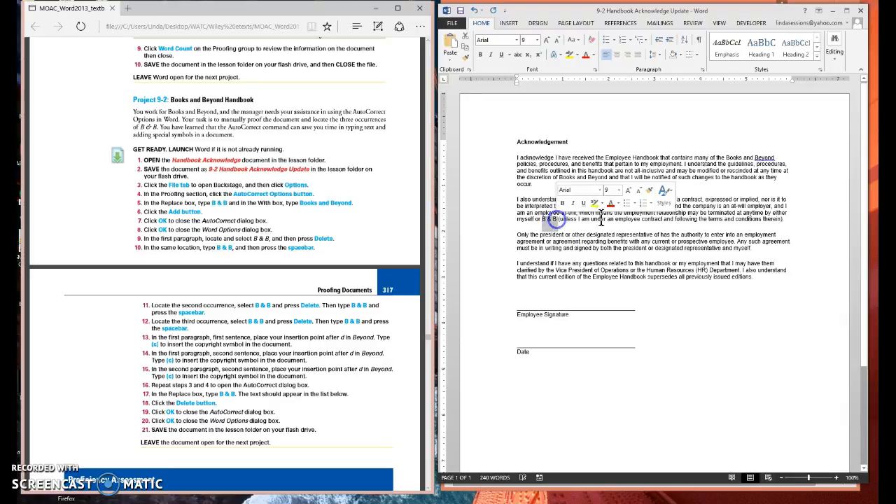
pyautogui.press('Delete')
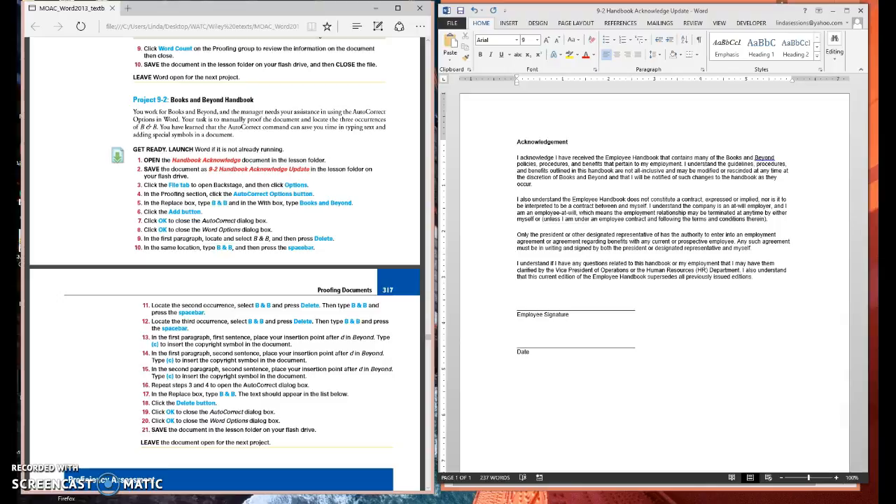
pyautogui.write('B & ')
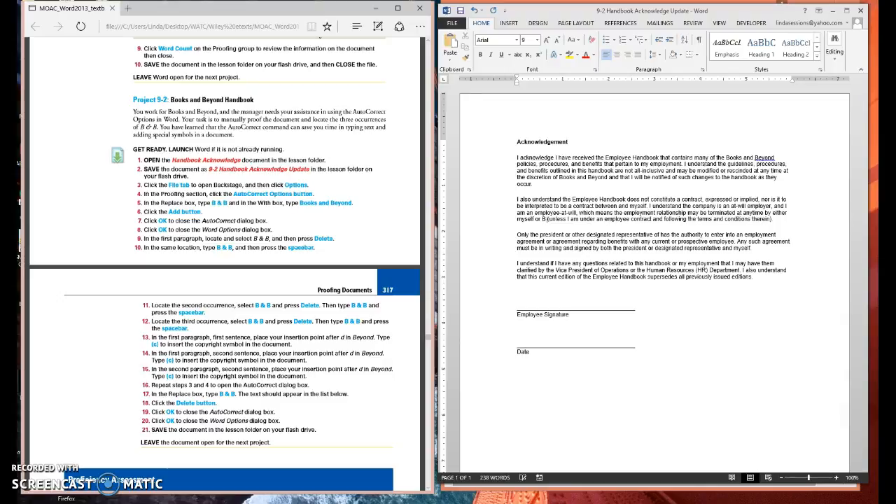
pyautogui.write('B')
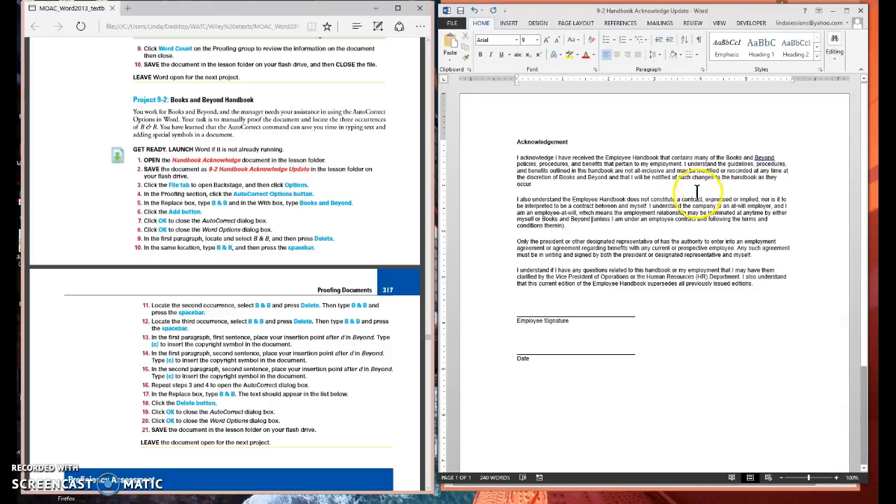
pyautogui.rightClick(762, 156)
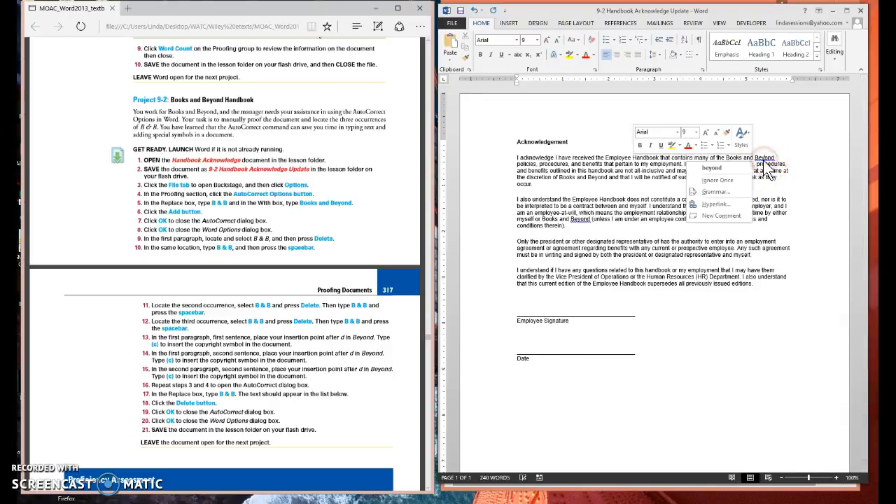
pyautogui.click(711, 169)
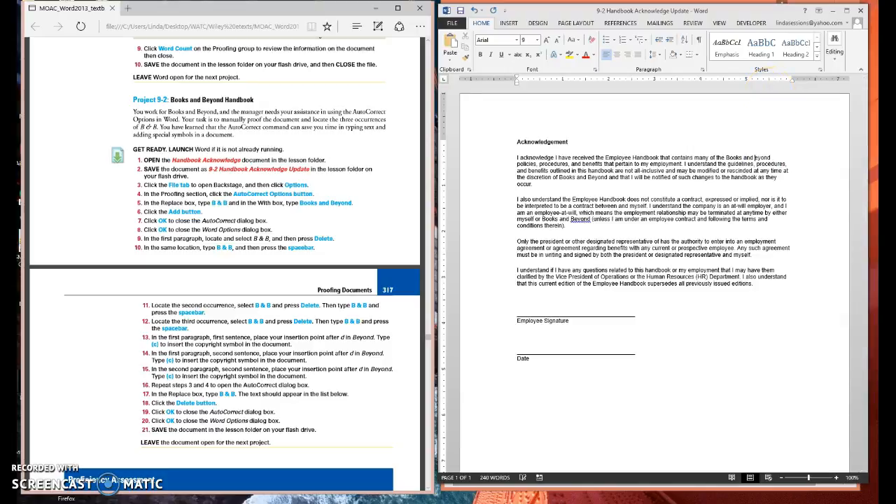
pyautogui.click(803, 168)
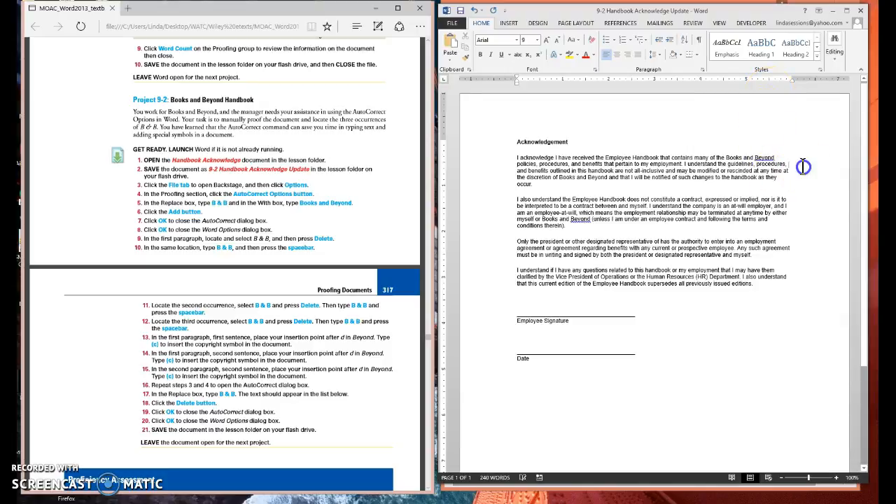
# Step: Ignore once the grammar flags on "Beyond" in the first sentence of the first paragraph and in the second paragraph
pyautogui.rightClick(764, 156)
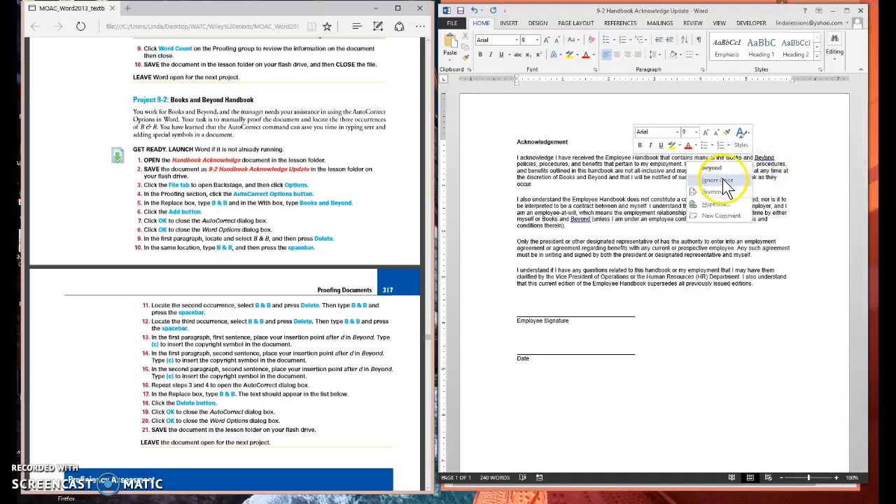
pyautogui.click(716, 180)
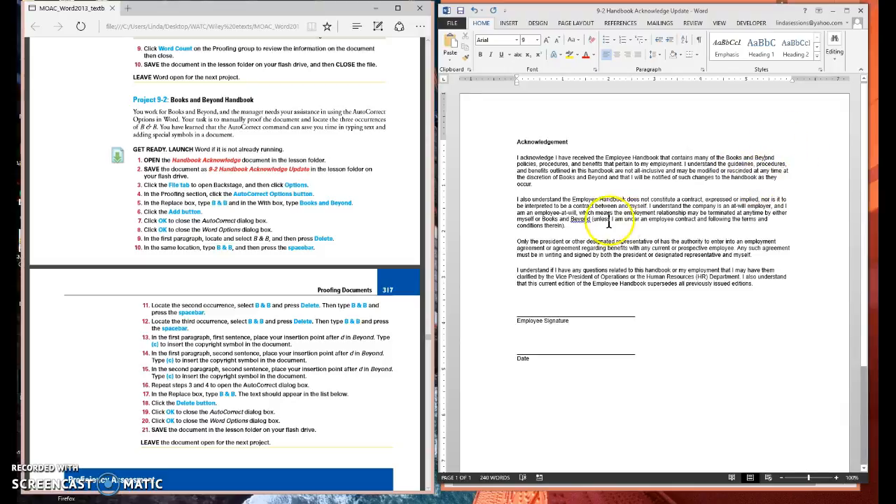
pyautogui.rightClick(580, 223)
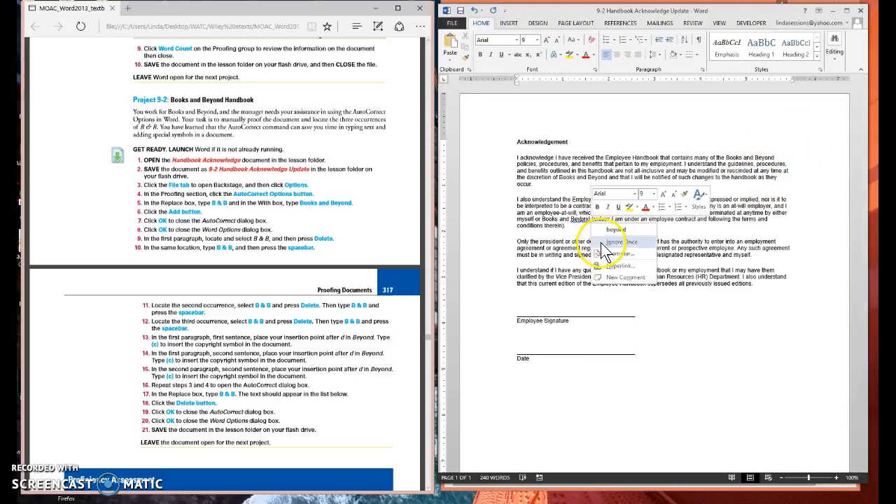
pyautogui.click(599, 241)
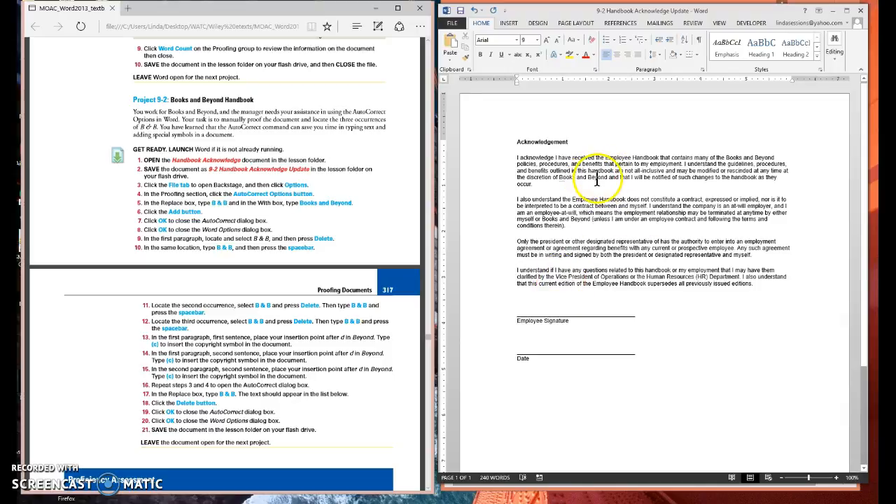
# Step: Insert a copyright symbol directly after "Beyond" in the first sentence of the first paragraph using (c)
pyautogui.click(774, 157)
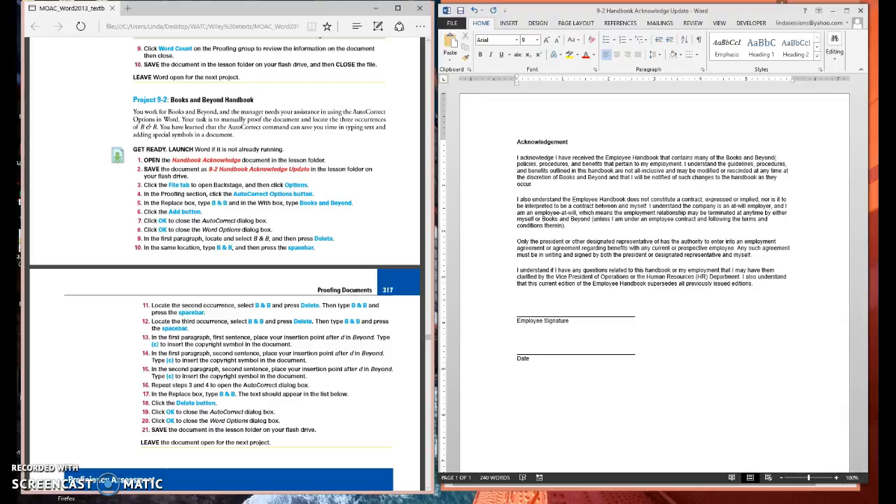
pyautogui.write(')')
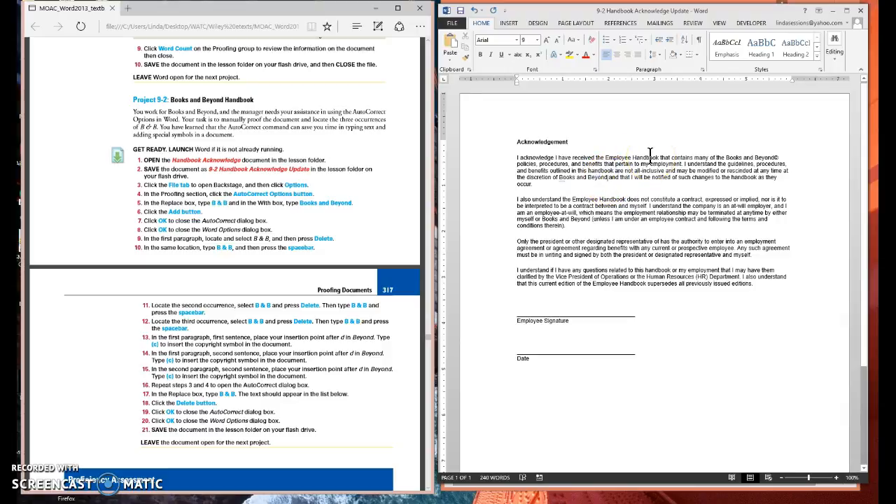
# Step: Insert copyright symbols directly after "Beyond" in the first paragraph's second sentence and in the second paragraph using (c)
pyautogui.click(608, 177)
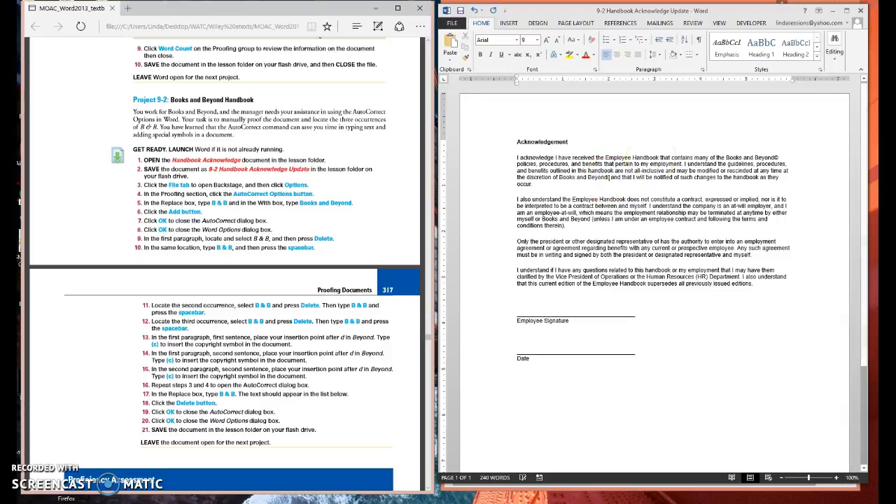
pyautogui.write('(c')
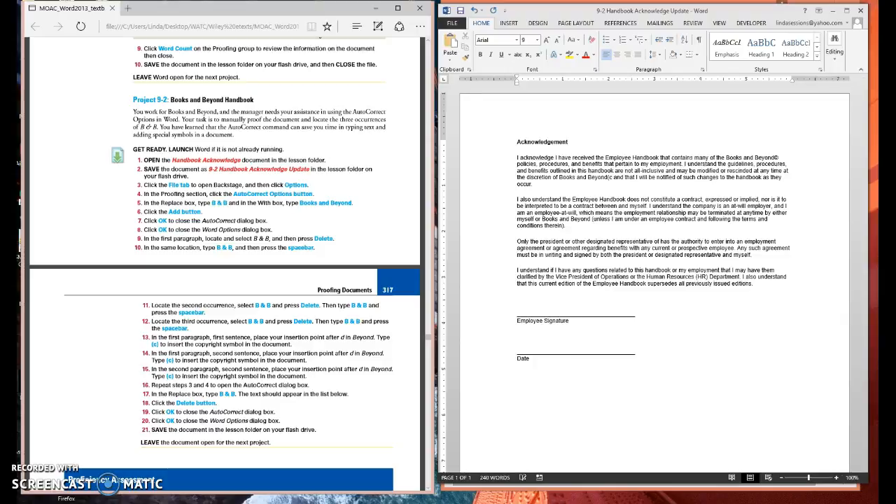
pyautogui.write(')')
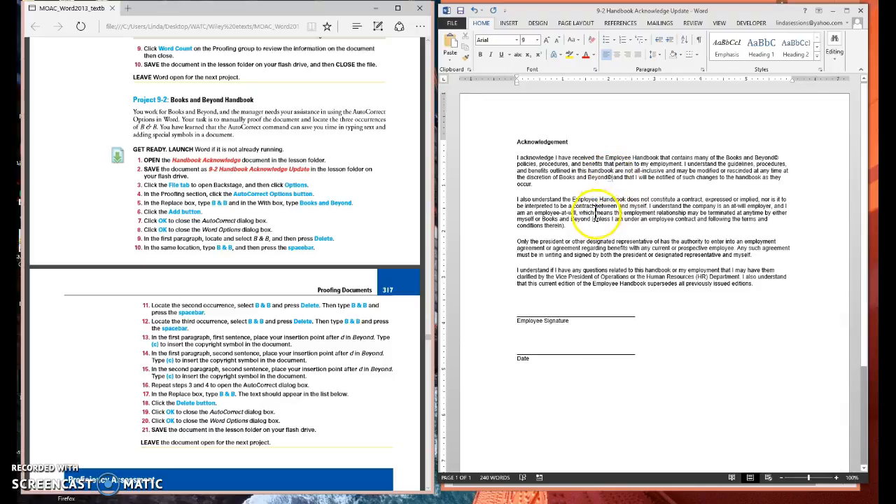
pyautogui.click(590, 220)
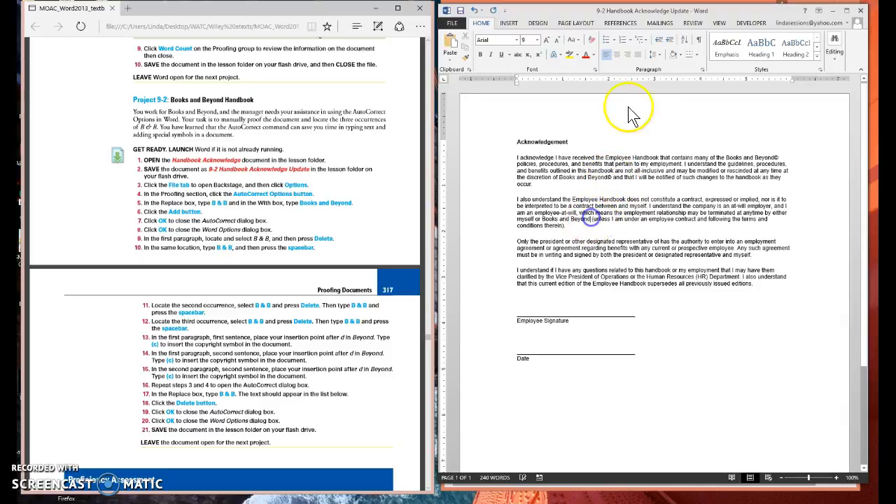
pyautogui.write('(c)')
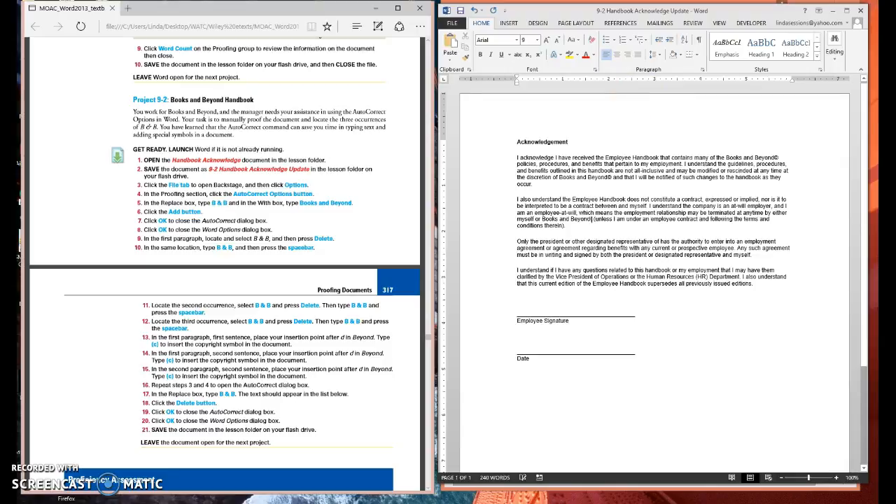
pyautogui.write(')')
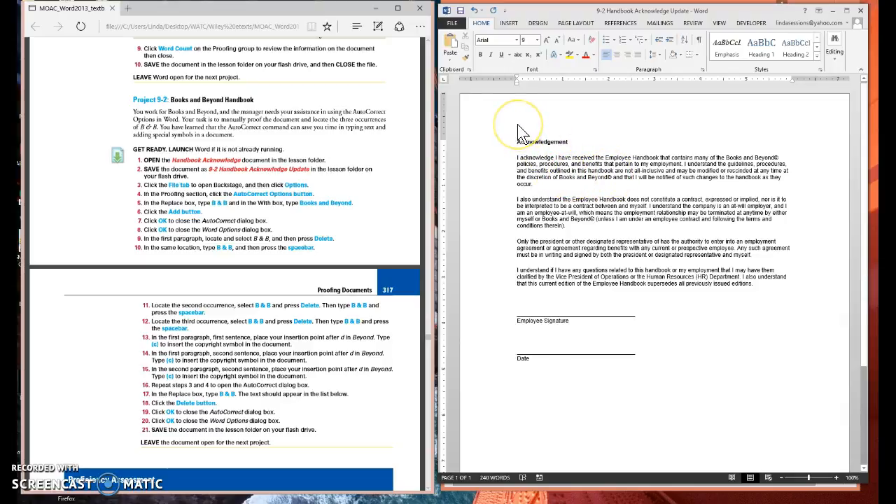
# Step: Delete the "B & B" to "Books and Beyond" replacement entry from Word's AutoCorrect options and accept the changes
pyautogui.click(455, 30)
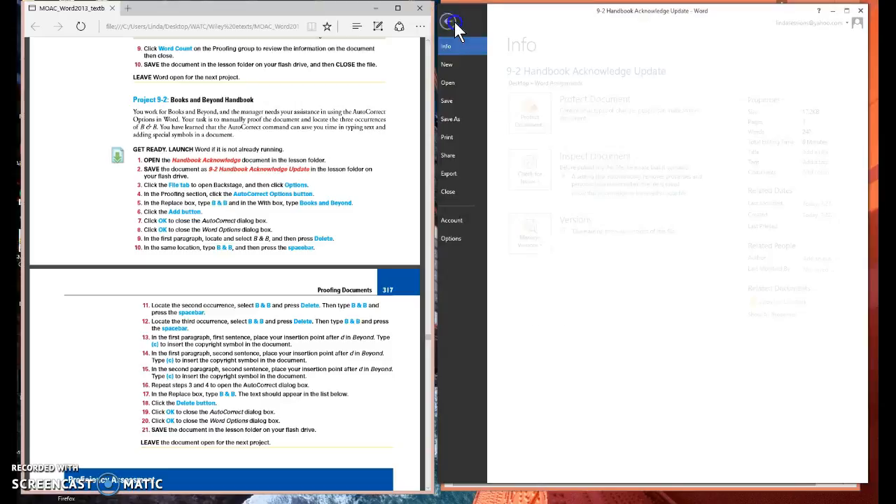
pyautogui.click(458, 241)
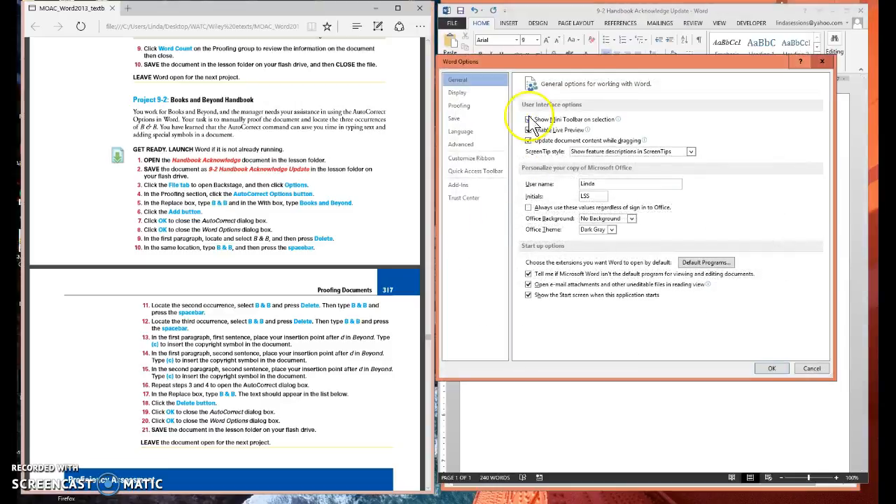
pyautogui.click(455, 105)
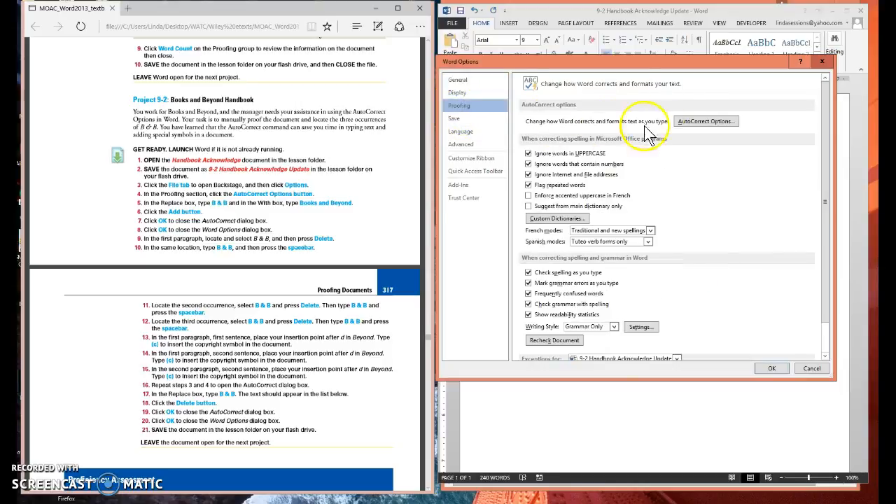
pyautogui.click(686, 121)
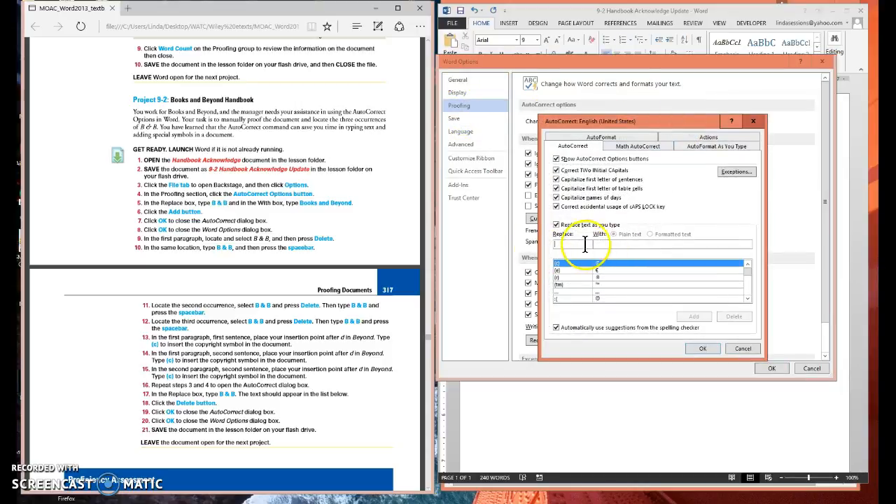
pyautogui.write('b')
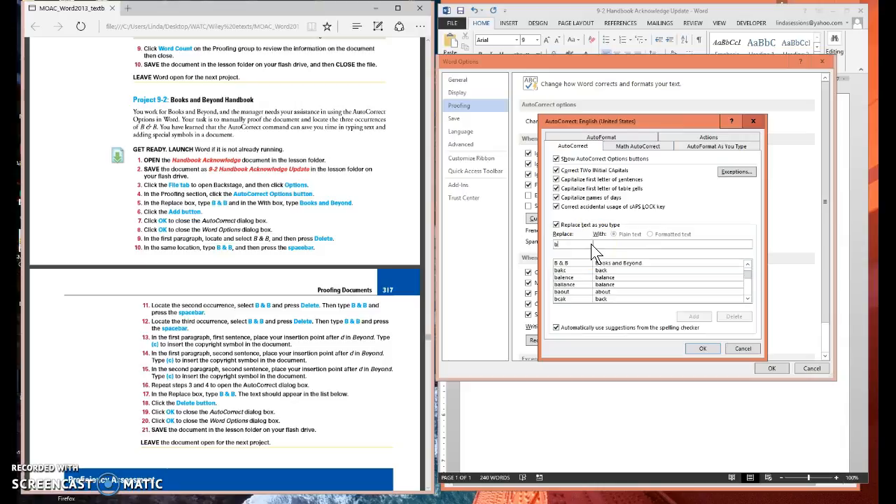
pyautogui.click(657, 263)
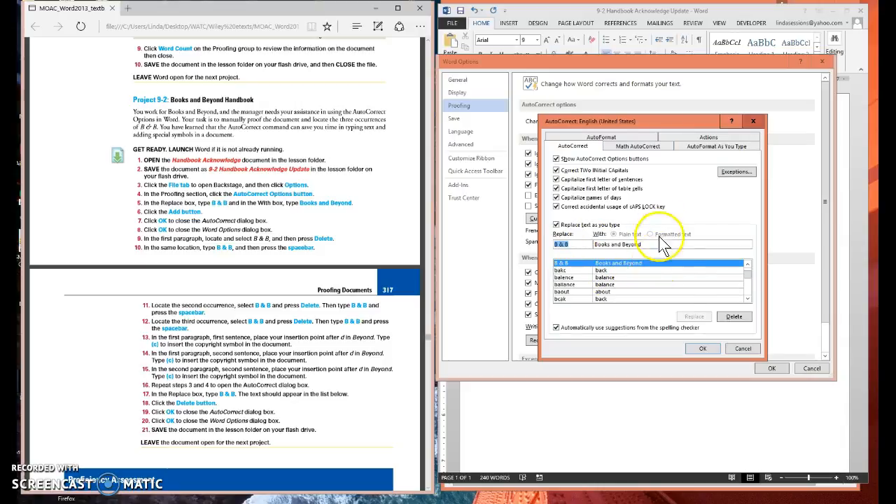
pyautogui.click(727, 317)
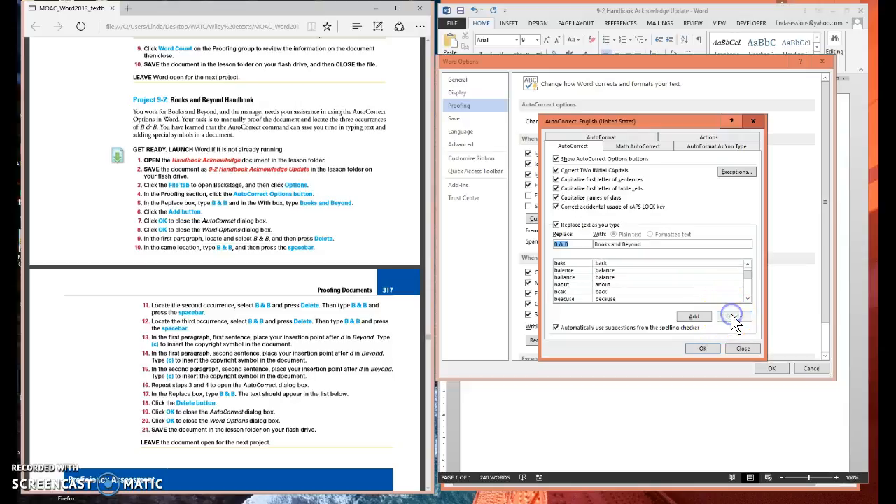
pyautogui.click(698, 348)
pyautogui.click(775, 368)
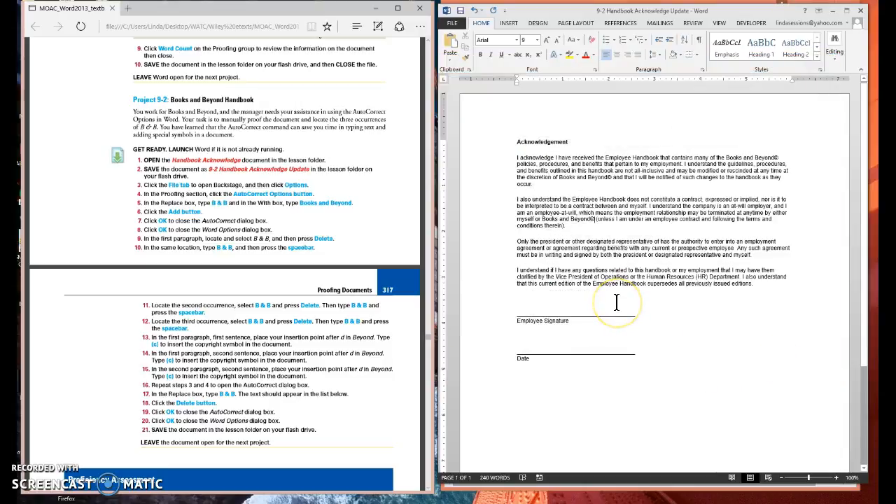